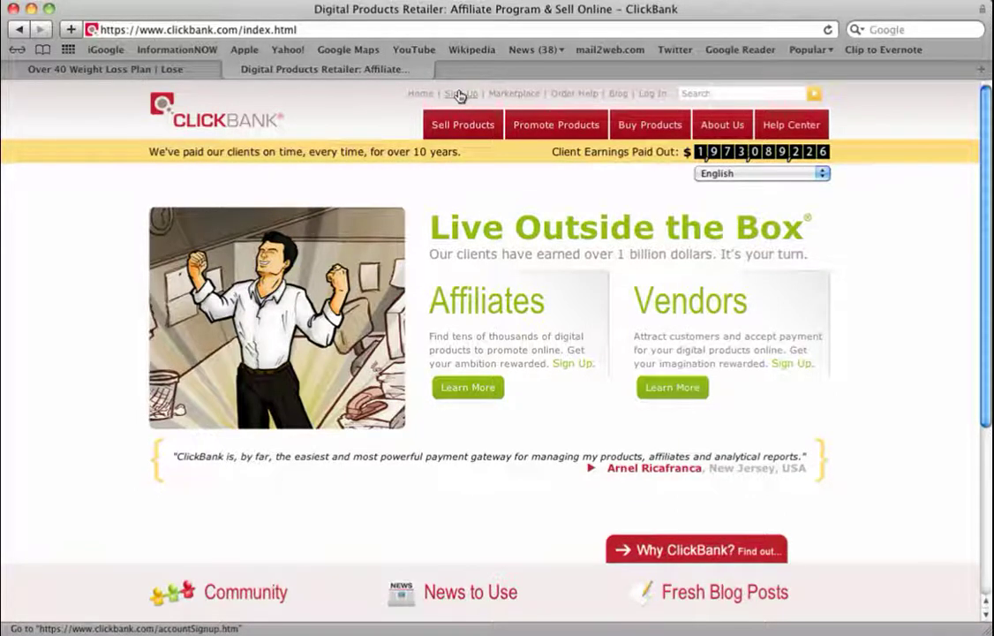
Open the affiliate Sign Up form and review its Payee Name field
click(459, 95)
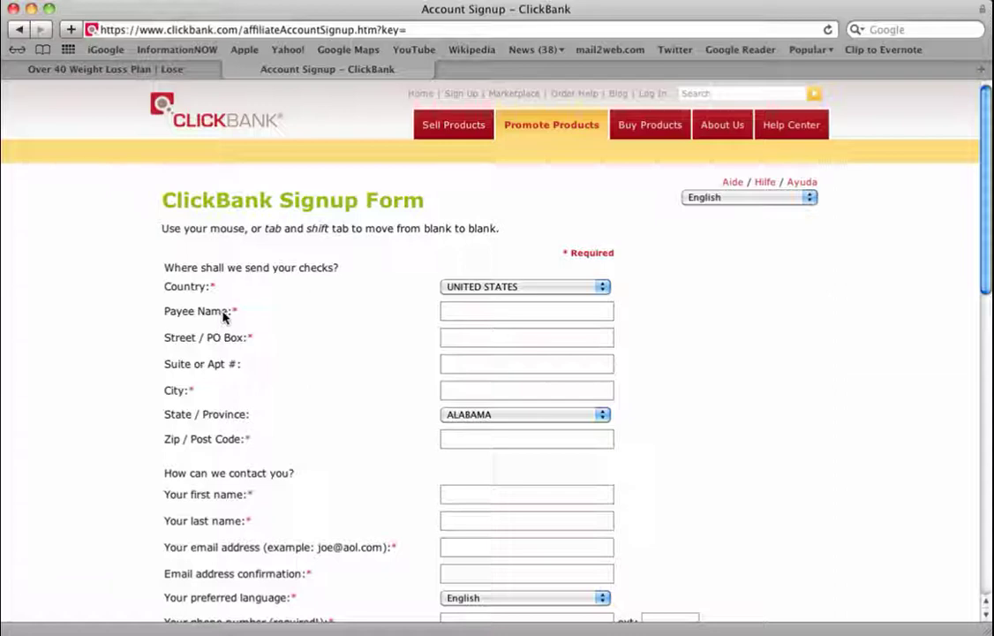
scroll(224, 316, down, 2)
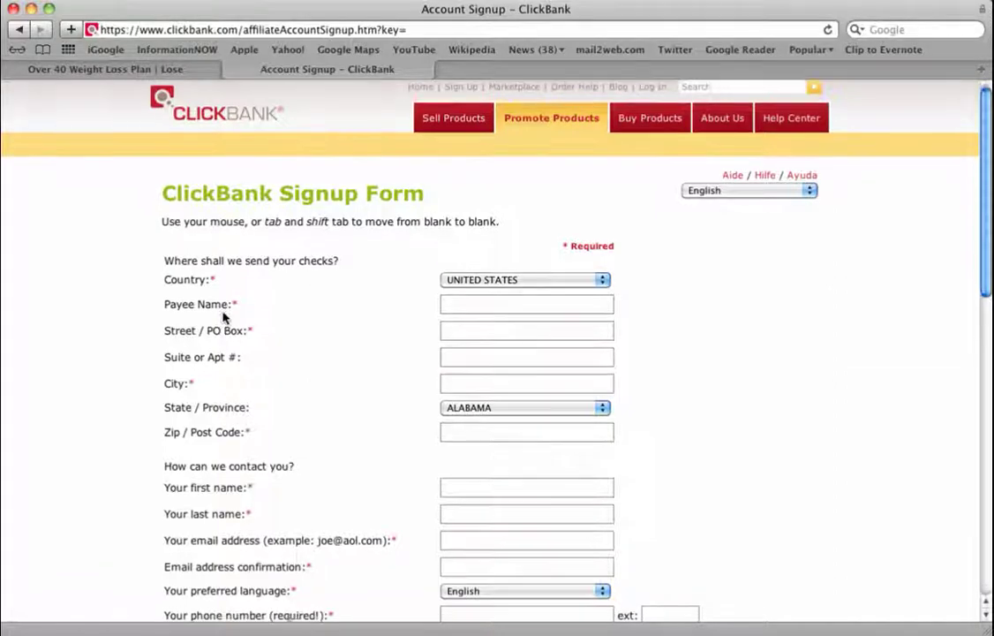
scroll(224, 316, down, 3)
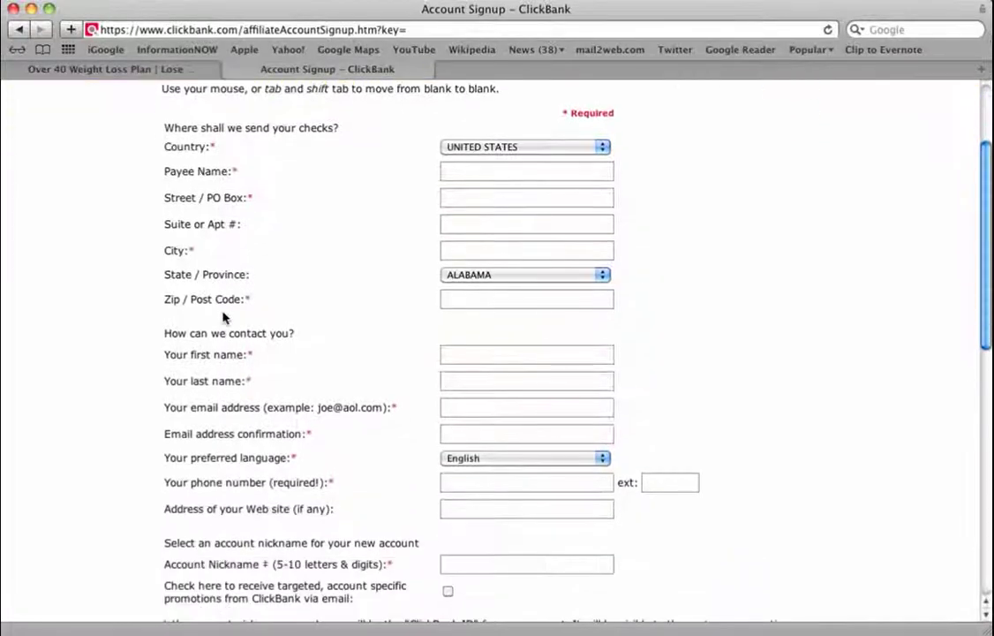
scroll(223, 316, down, 1)
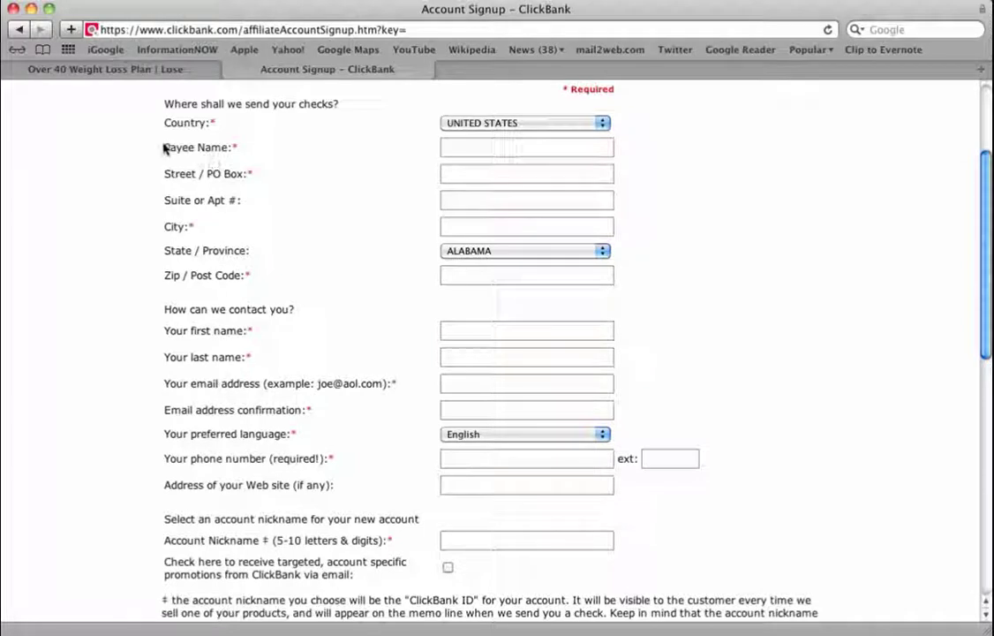
drag(141, 149, 244, 150)
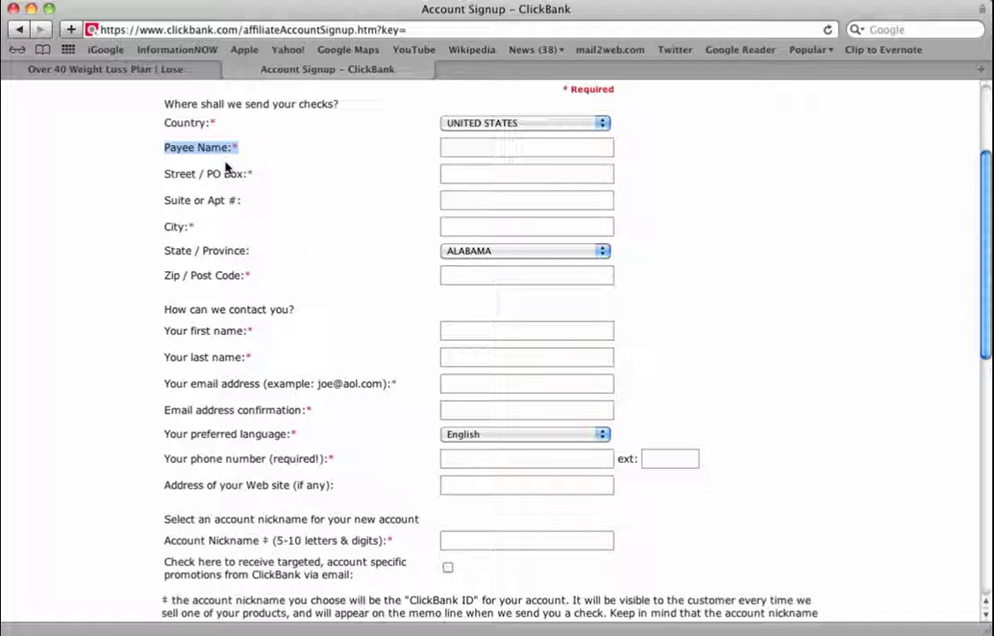
Go through the email fields and down to the Account Nickname box
click(217, 383)
click(221, 411)
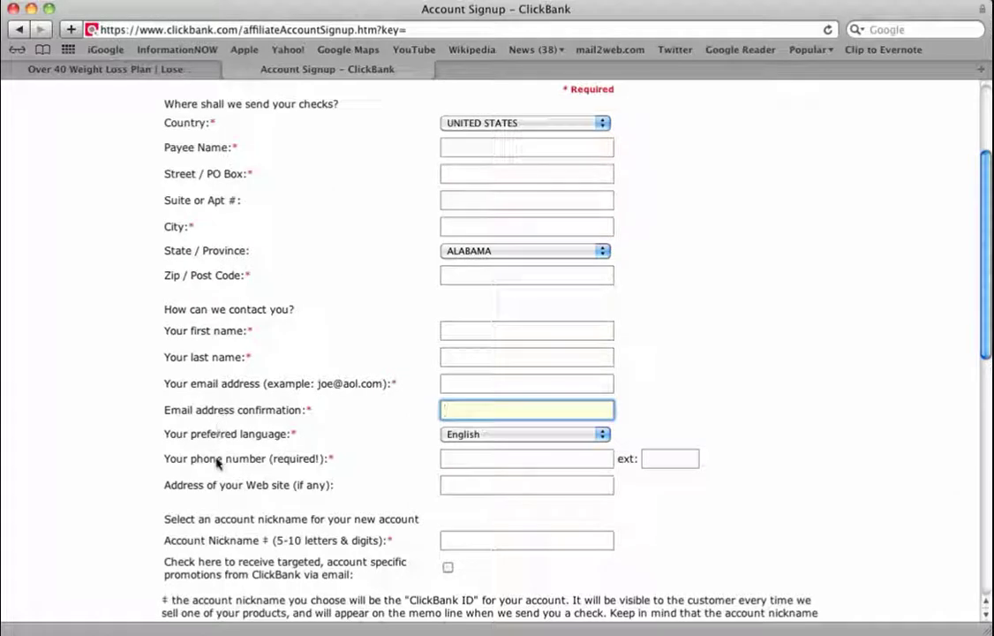
scroll(189, 491, down, 1)
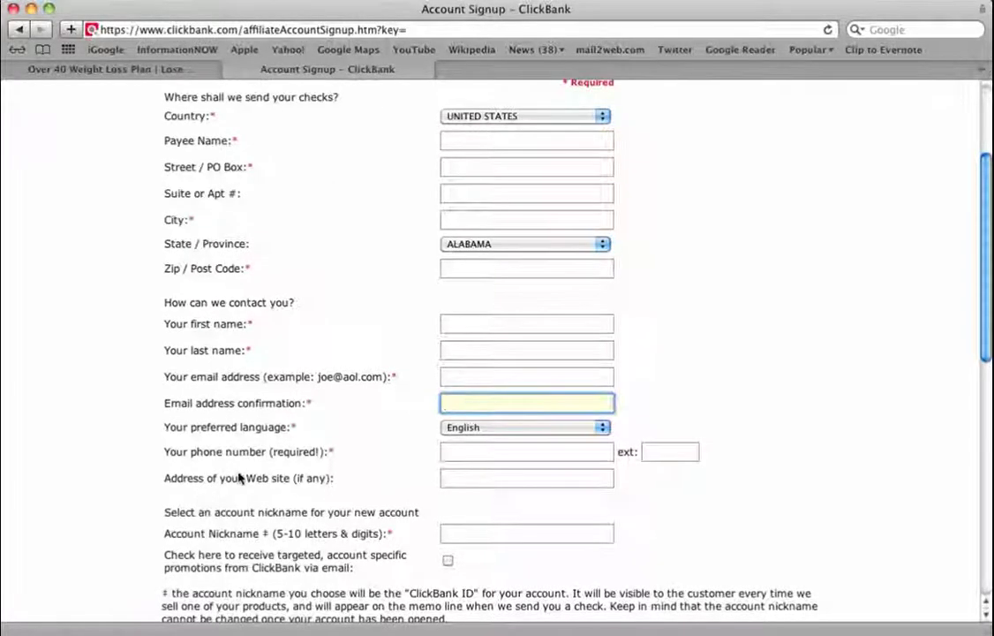
scroll(247, 484, down, 3)
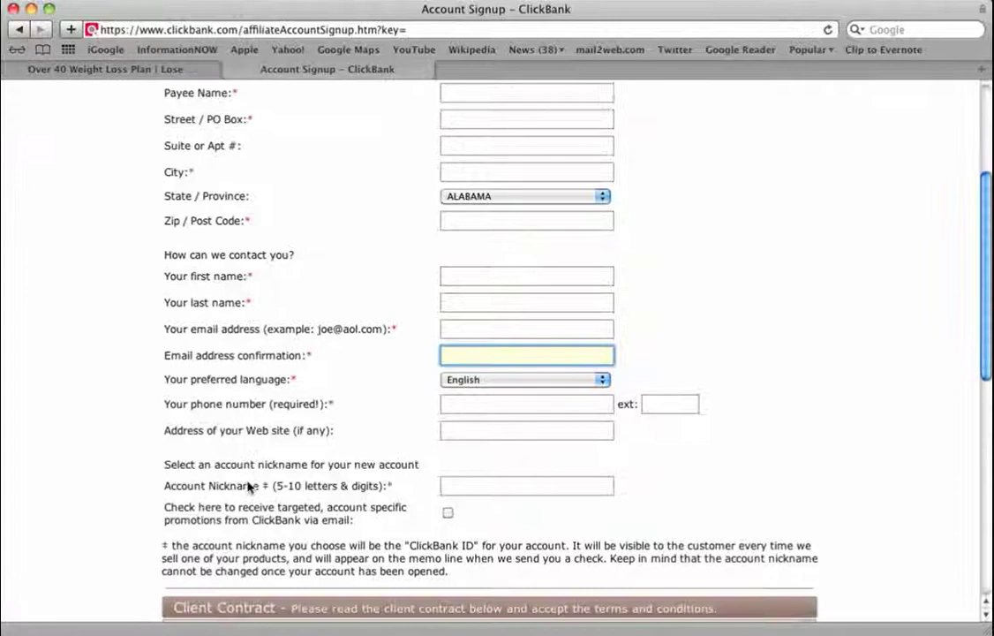
scroll(249, 486, down, 4)
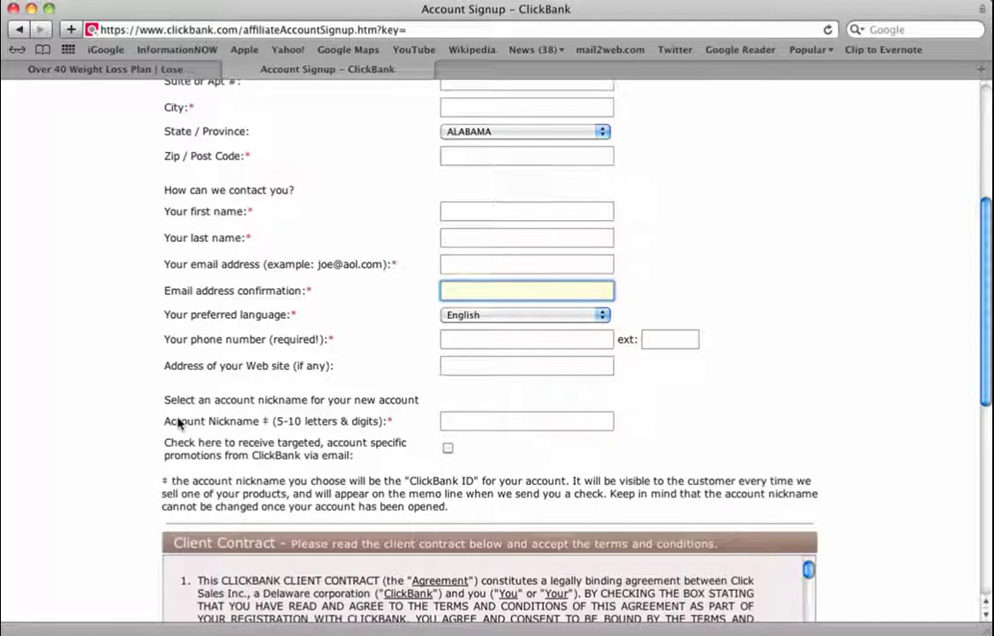
drag(179, 423, 254, 425)
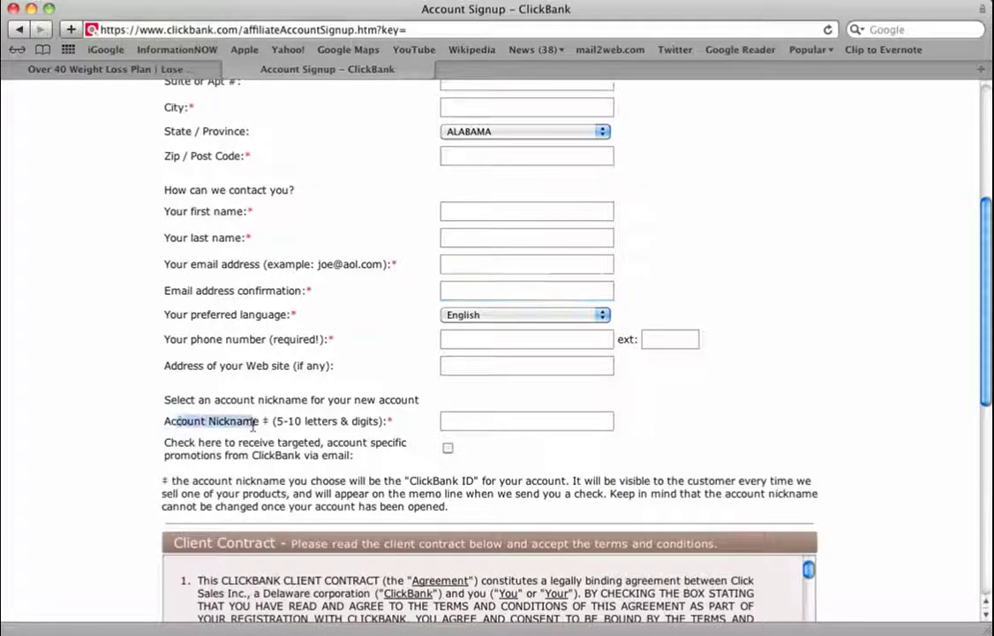
click(255, 424)
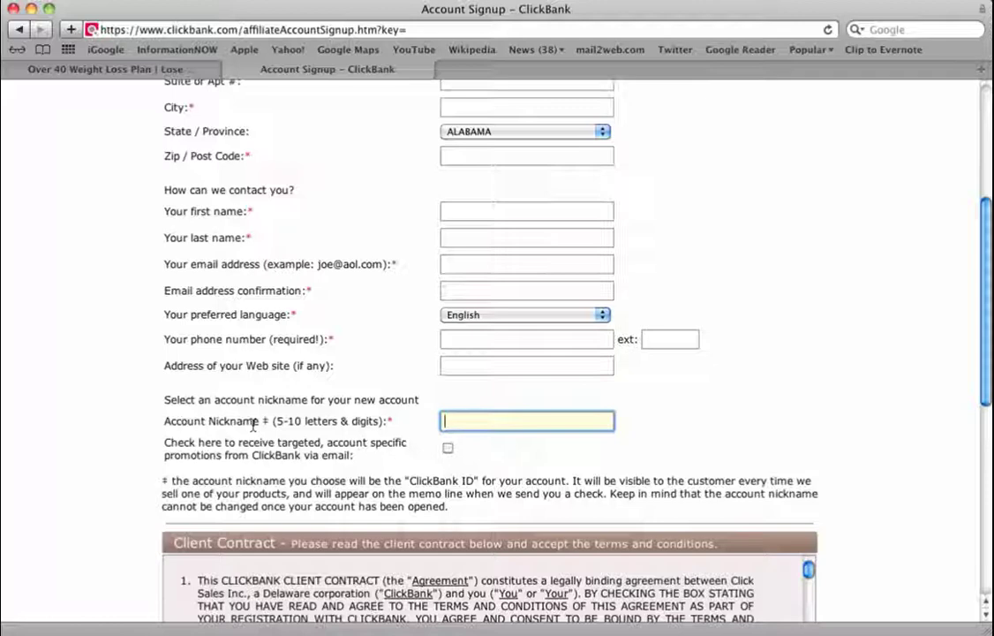
Enter over40wl as the account nickname and scroll down toward the Client Contract section
text(over40wl)
scroll(161, 384, up, 5)
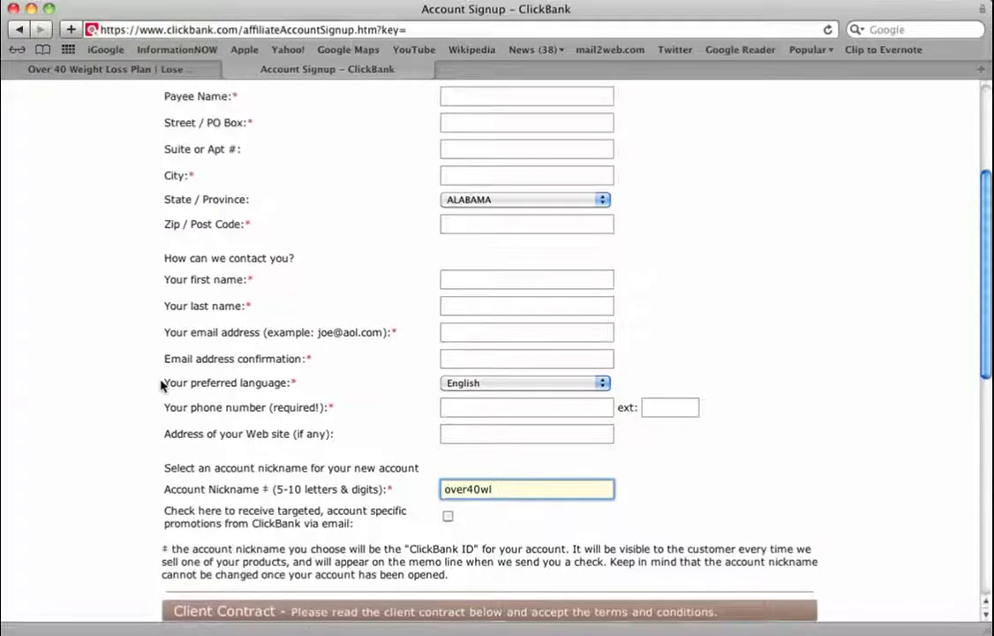
scroll(161, 384, down, 10)
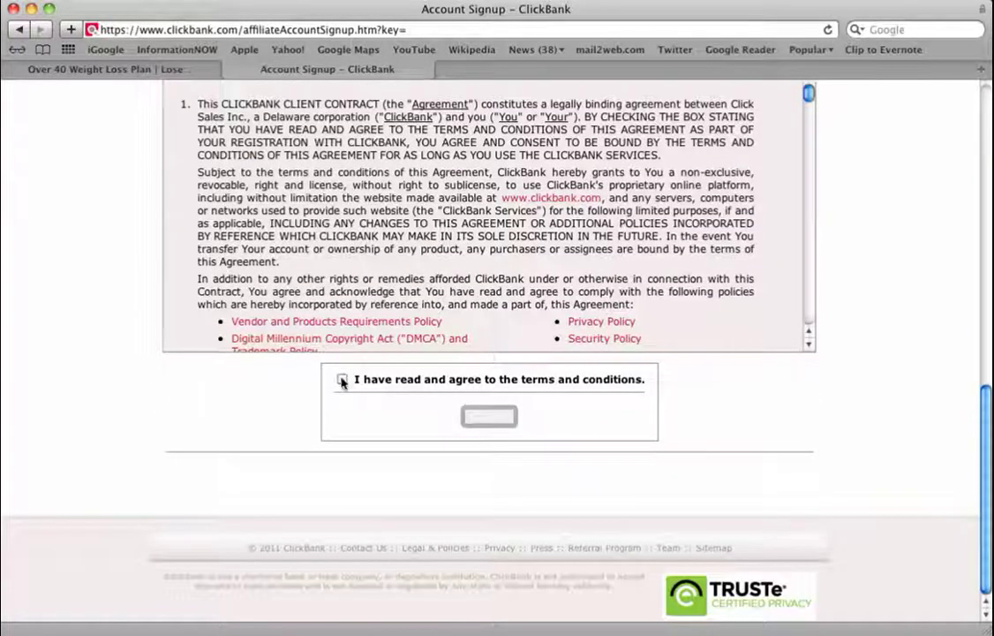
Agree to the terms and conditions and submit the signup, reaching the Signup Not Yet Complete page
click(342, 380)
scroll(525, 254, down, 6)
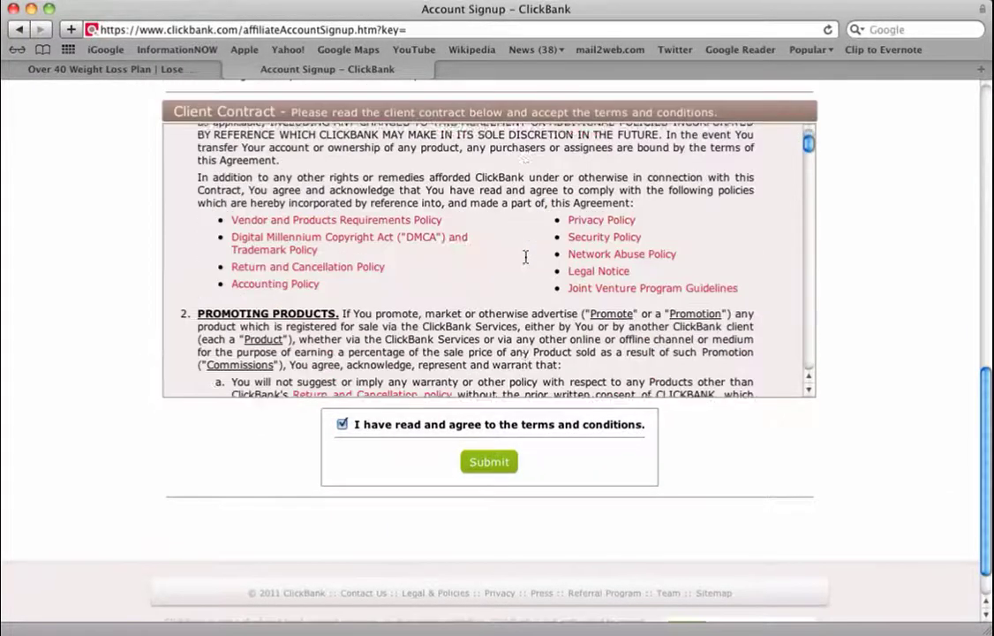
scroll(525, 258, down, 4)
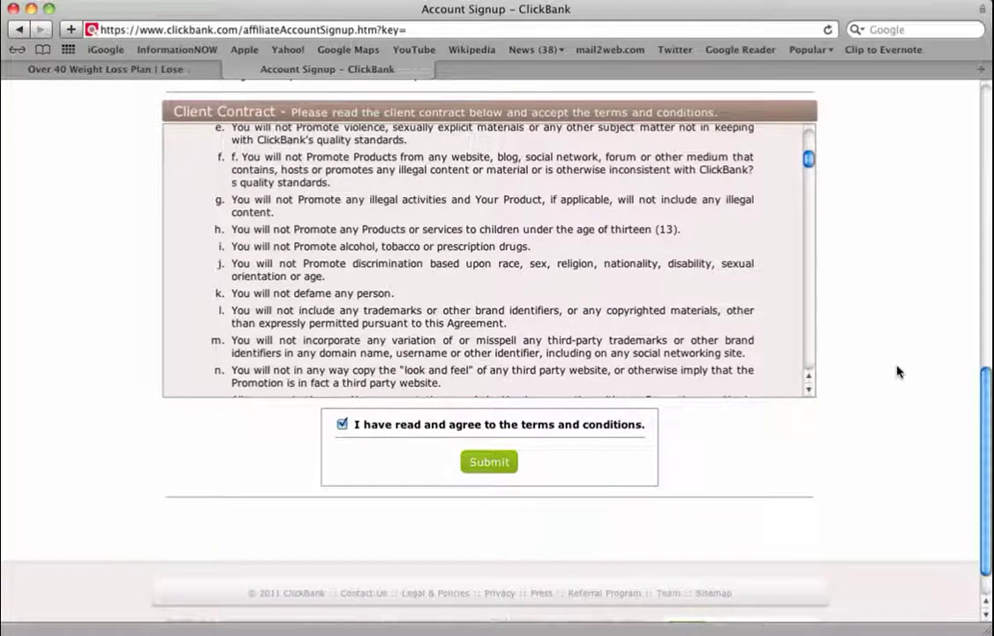
scroll(897, 372, up, 5)
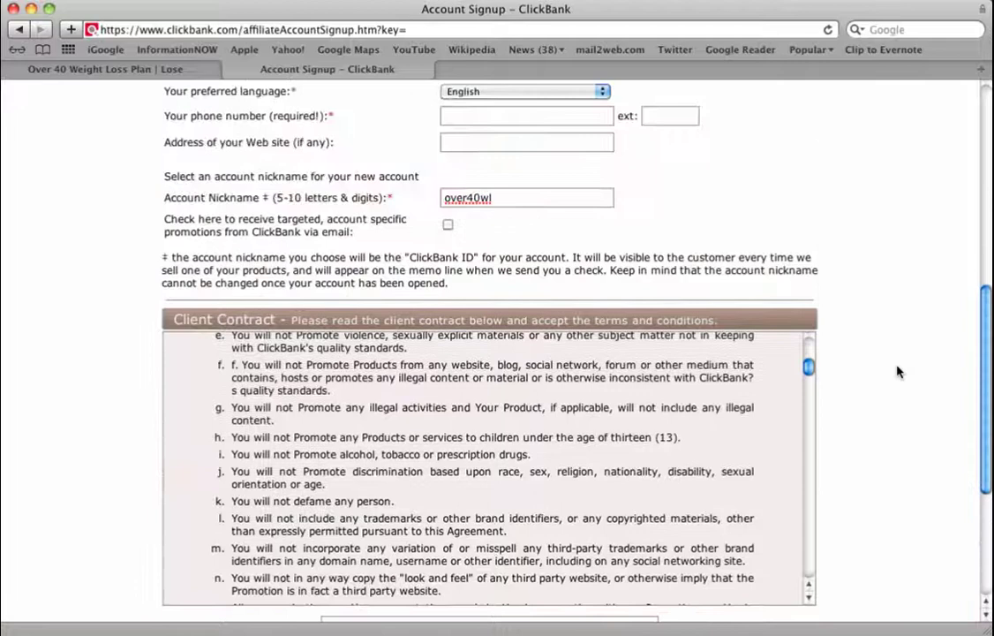
scroll(897, 371, up, 4)
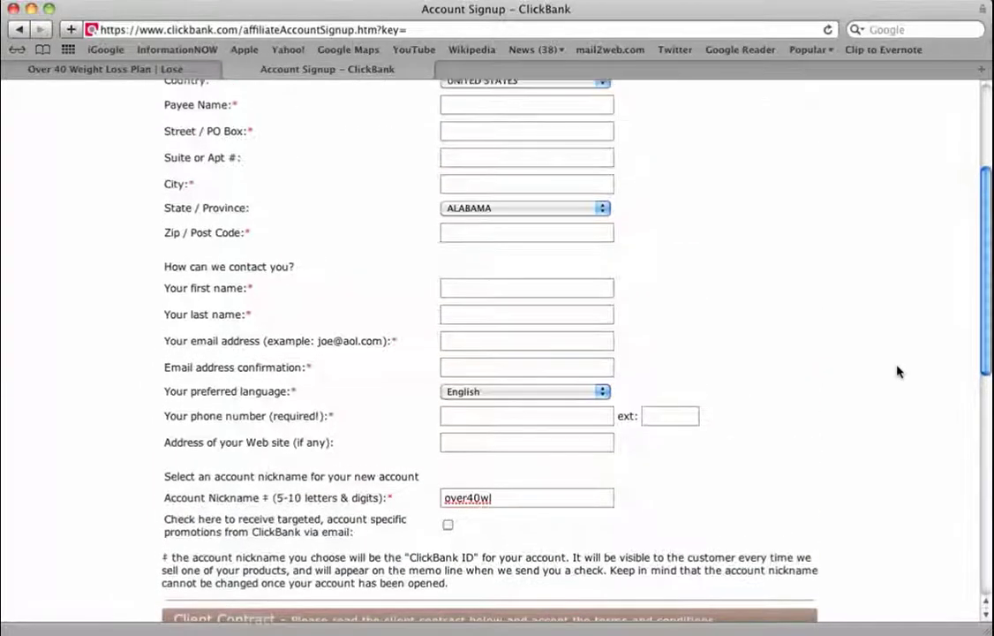
scroll(897, 372, up, 3)
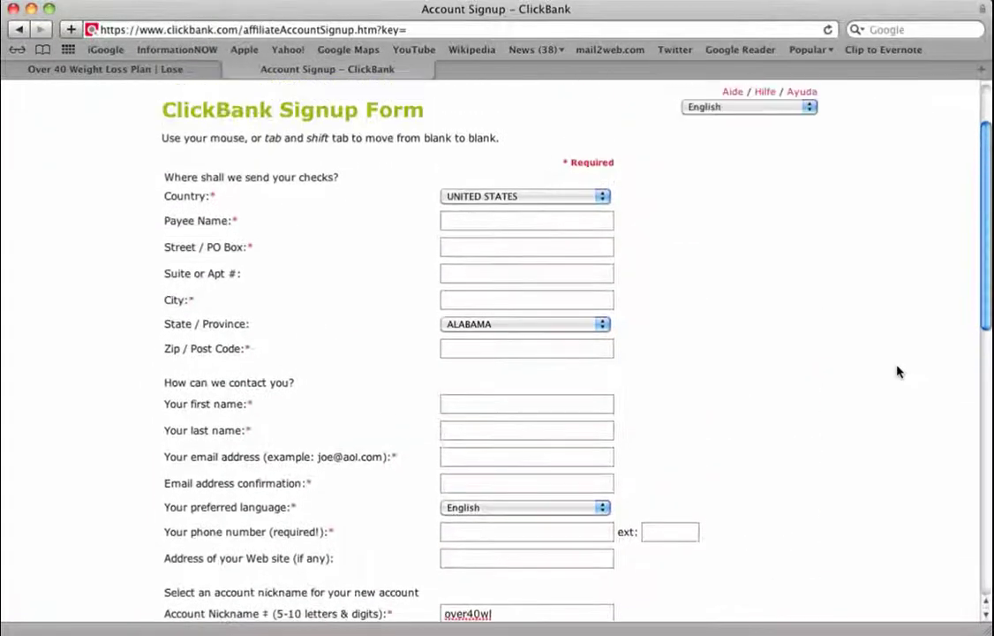
scroll(897, 372, up, 1)
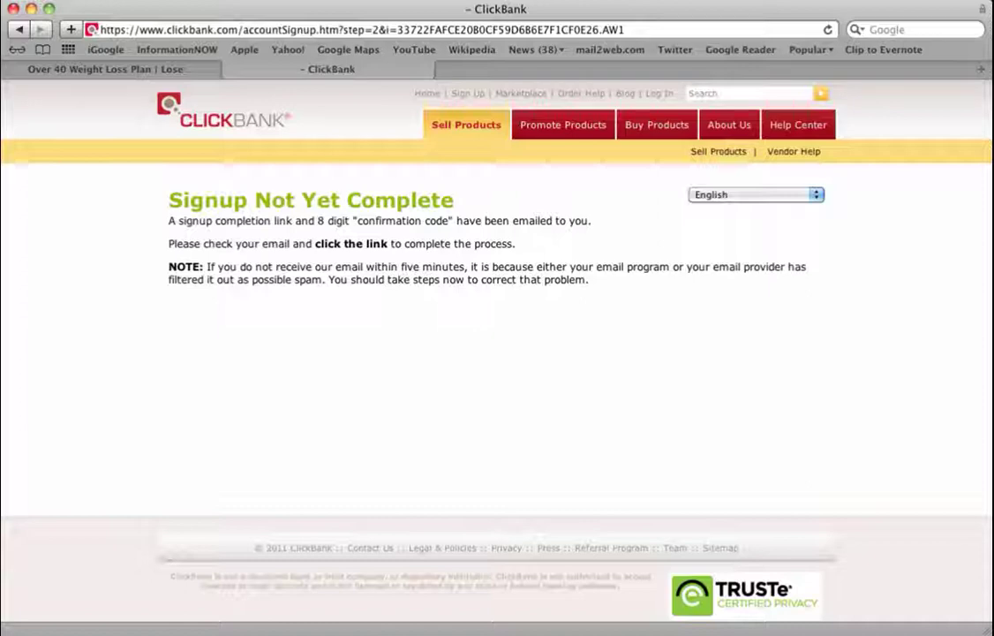
click(750, 0)
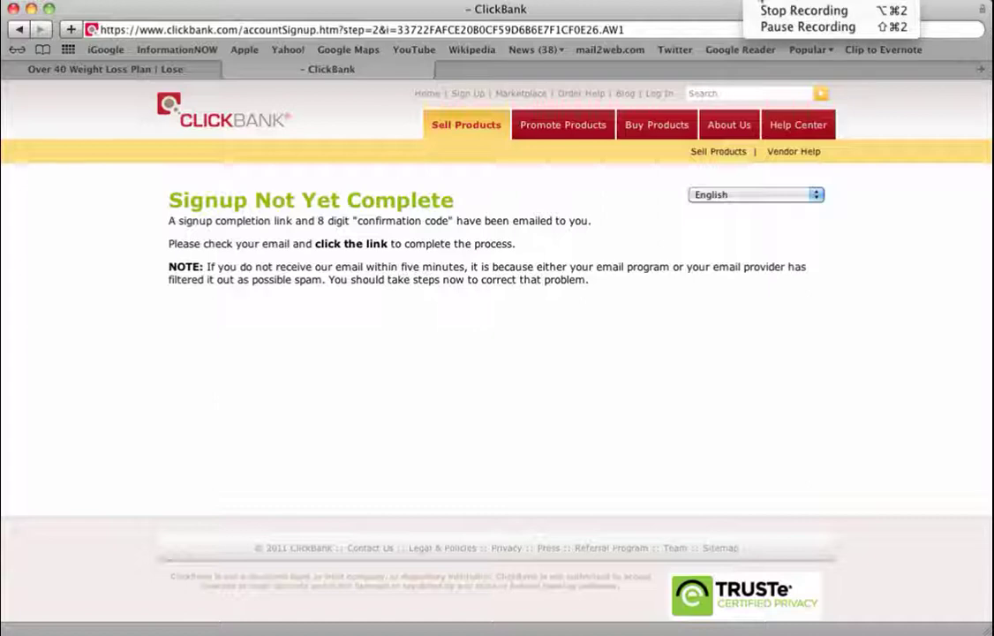
Open ClickBank's Confirmation Code email in Gmail and copy the confirmation code
click(764, 28)
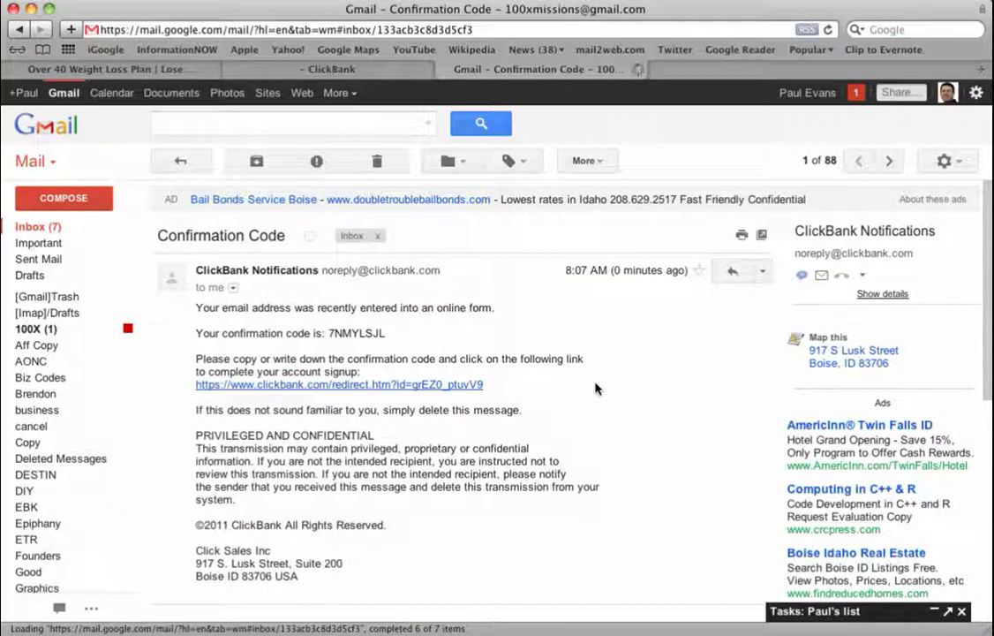
mouse_move(284, 271)
drag(327, 333, 383, 334)
right_click(370, 332)
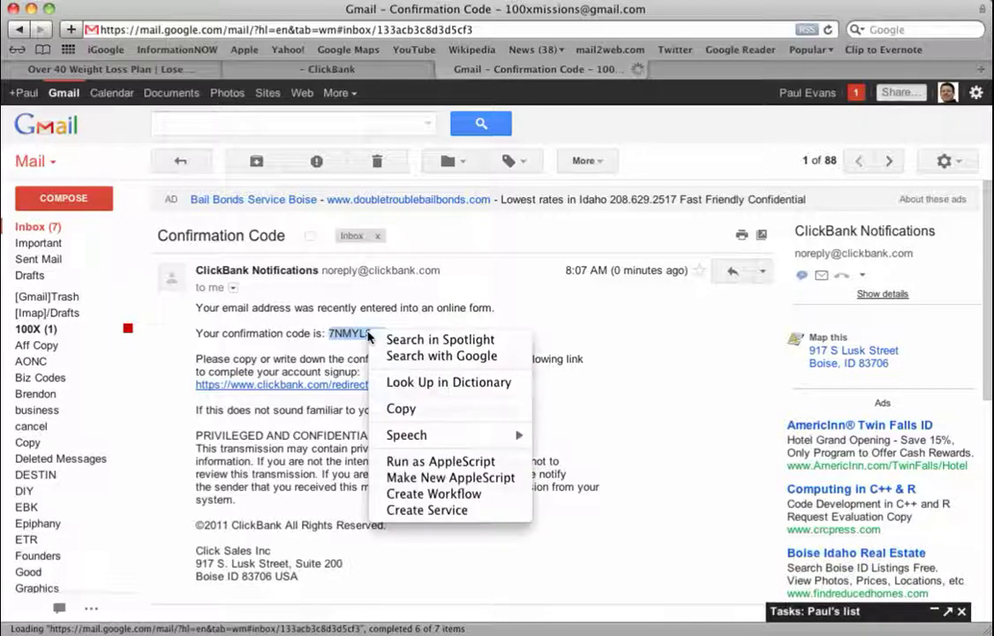
click(408, 409)
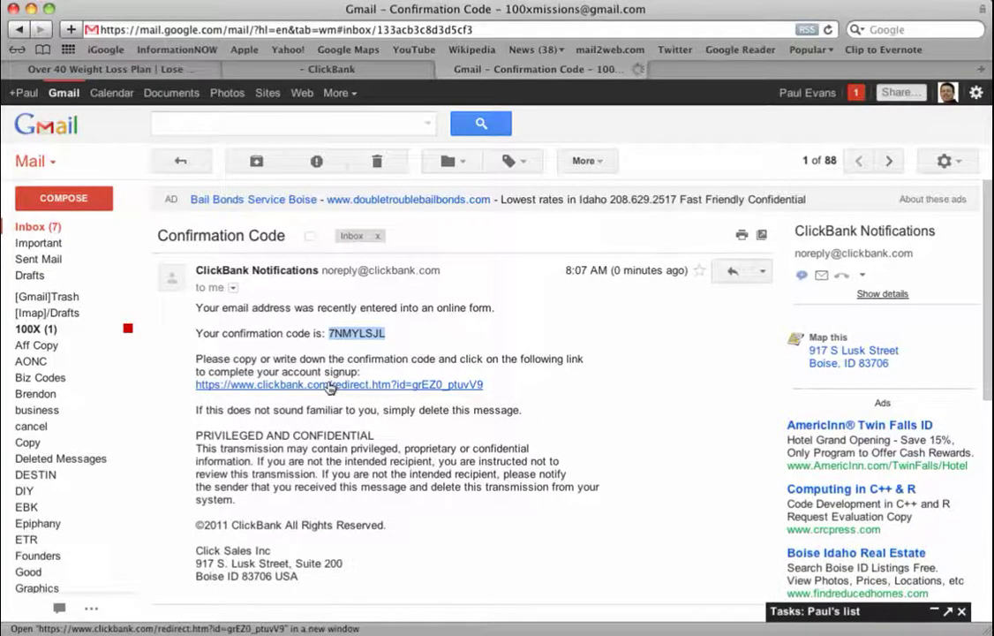
On the completion page, paste the emailed code, enter image text 8mxrp6, and finish signup
click(291, 385)
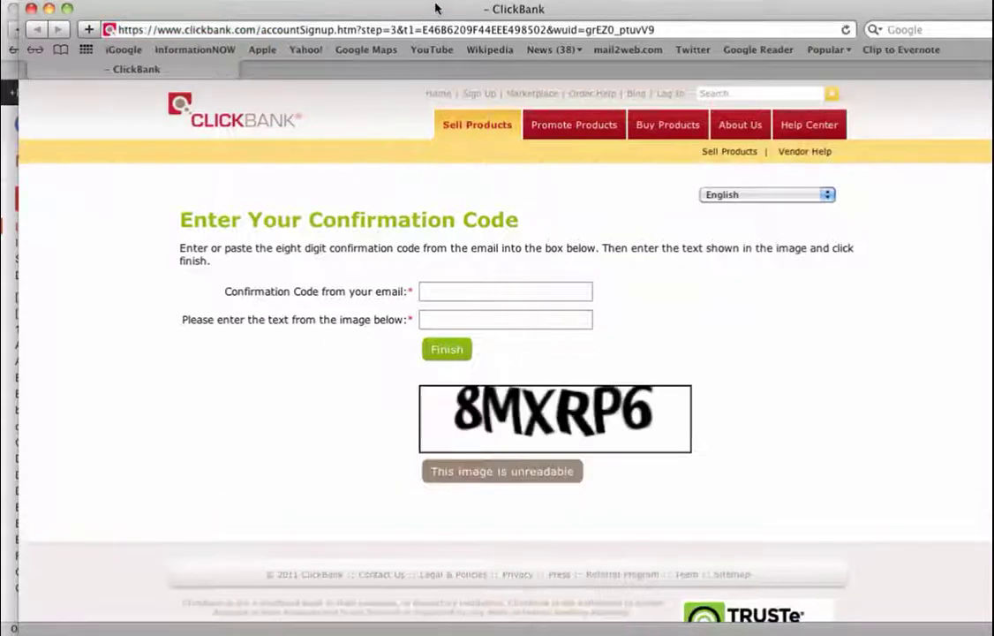
drag(433, 9, 416, 12)
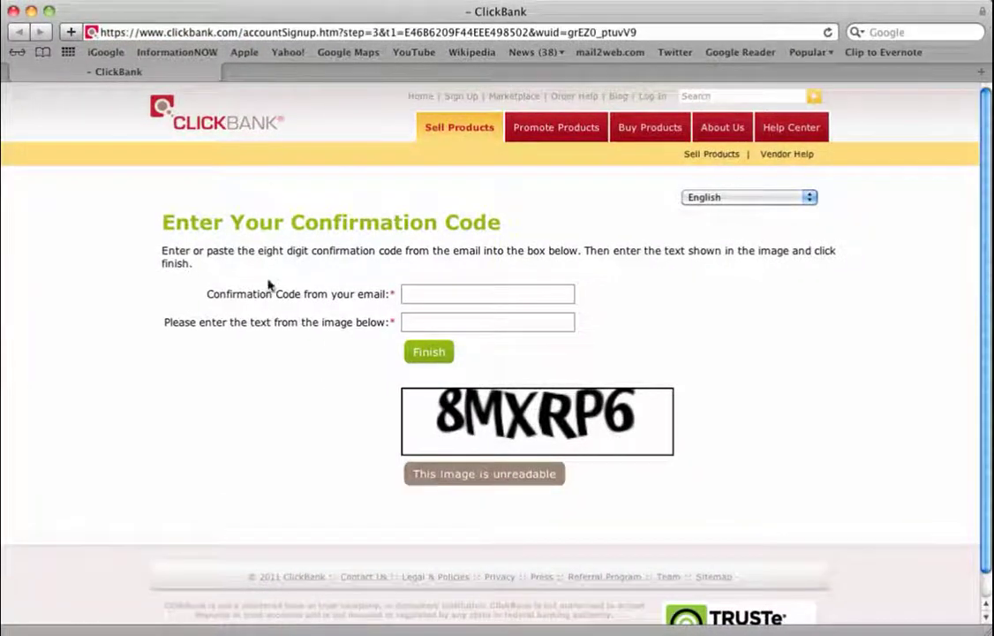
click(413, 293)
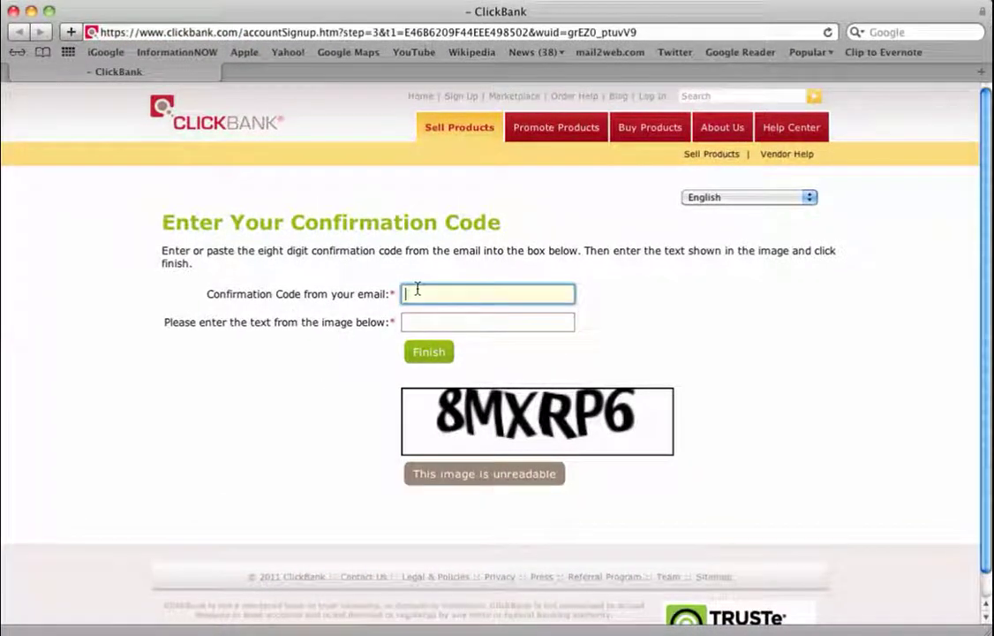
key(super+v)
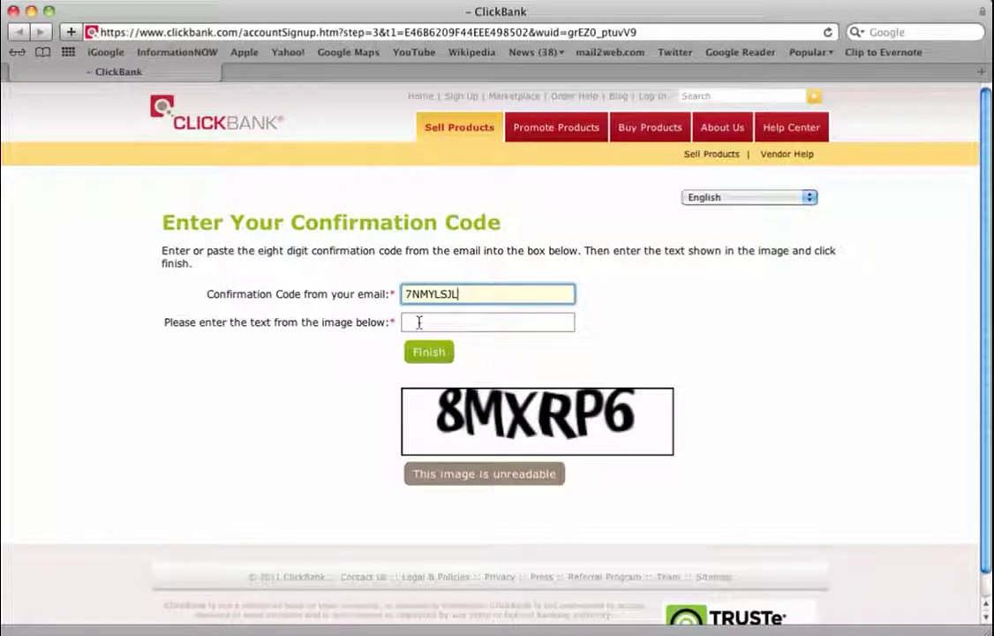
click(418, 322)
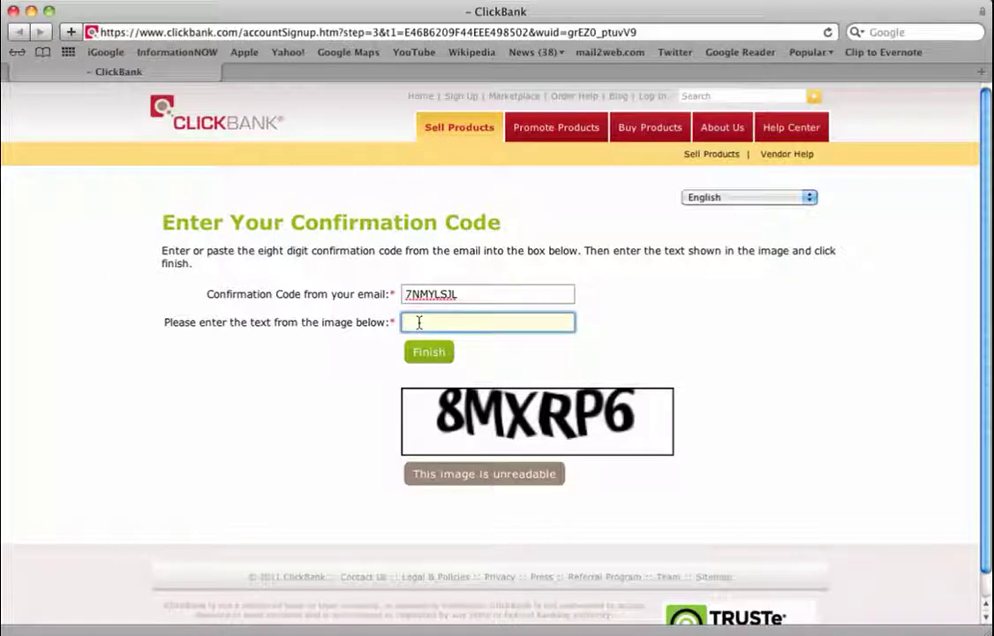
text(8mxrp6)
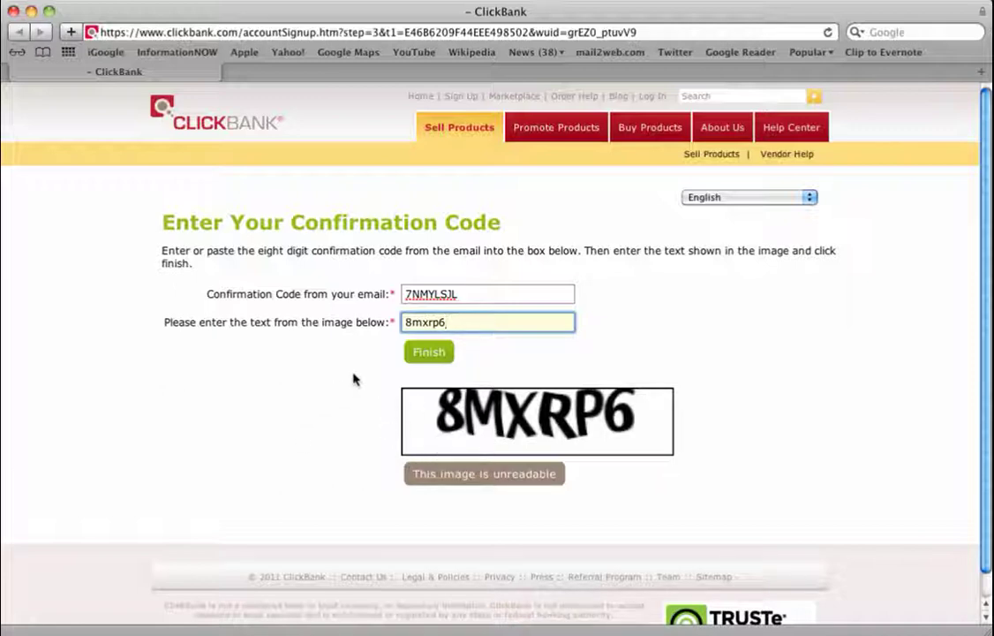
click(422, 357)
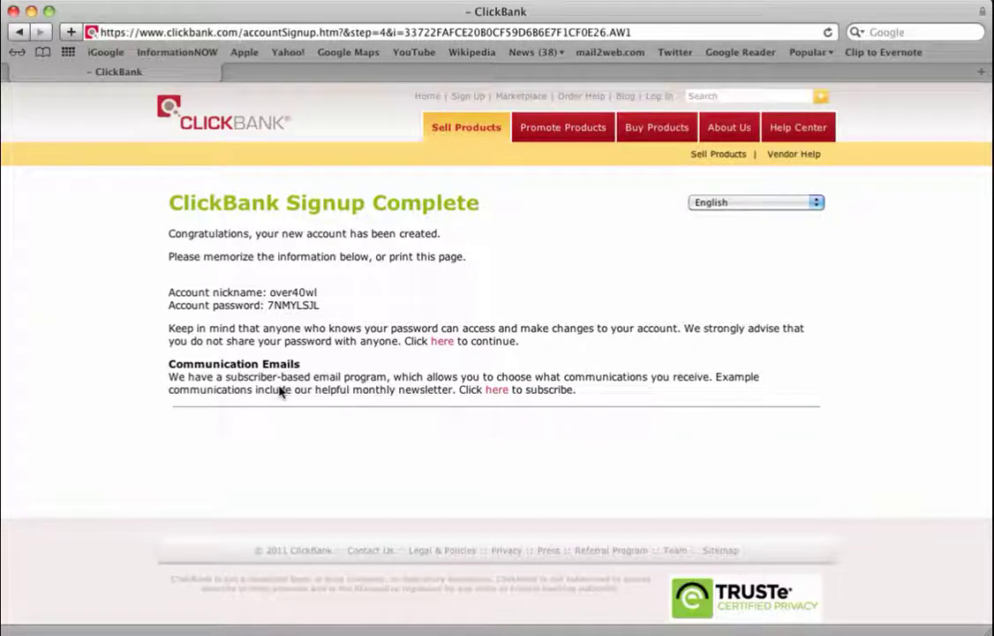
Log in with nickname over40wl and the new account's password
click(658, 99)
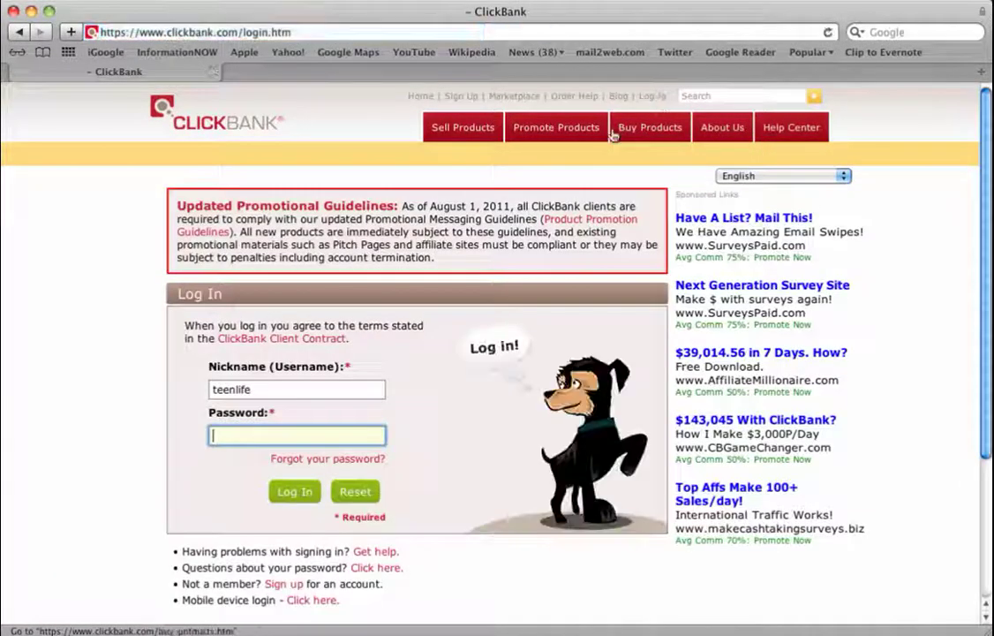
click(283, 385)
double_click(282, 386)
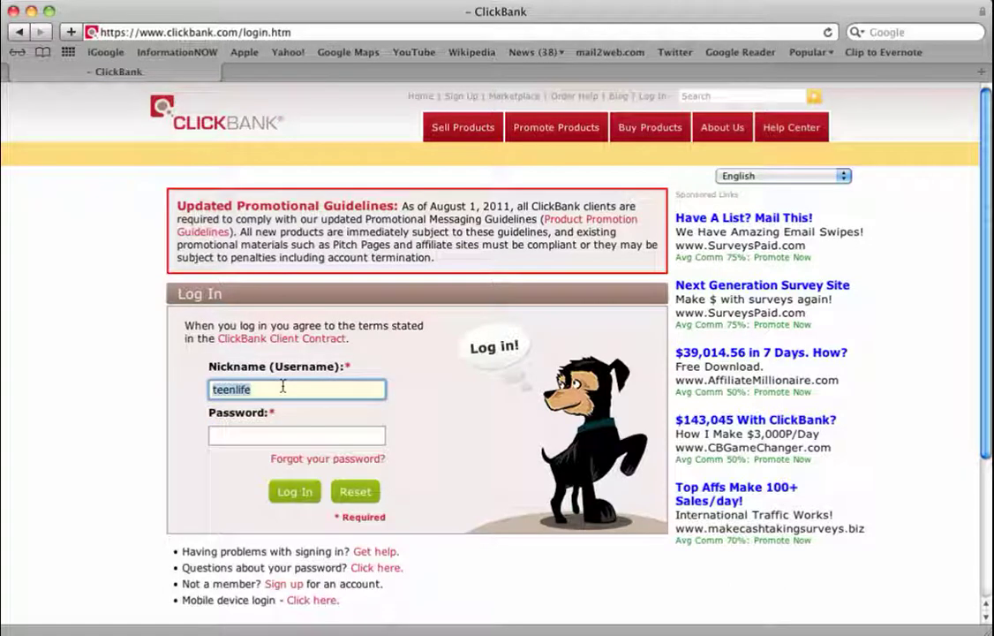
text(over40wl)
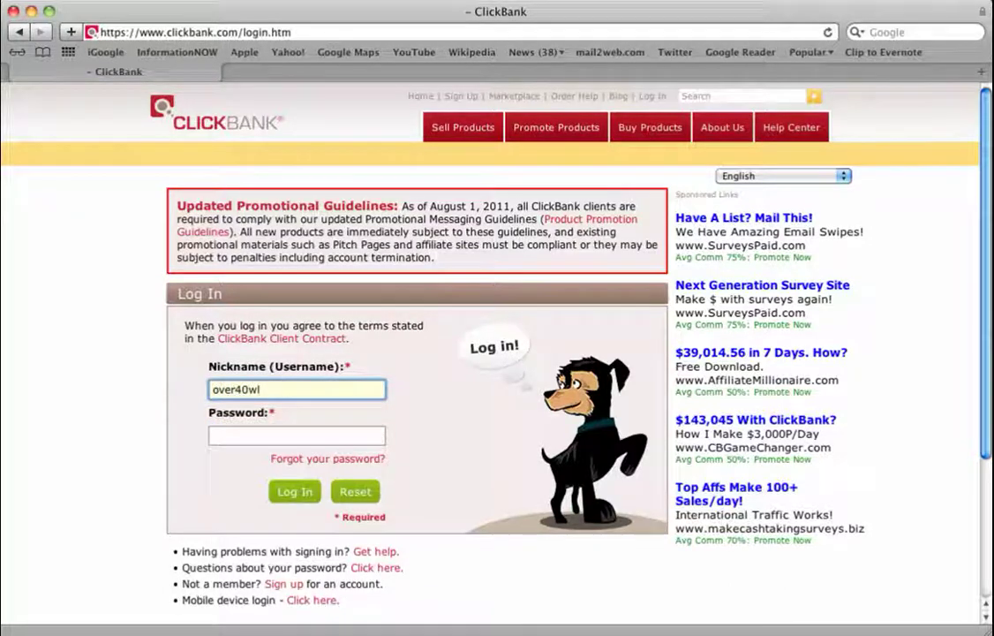
click(256, 435)
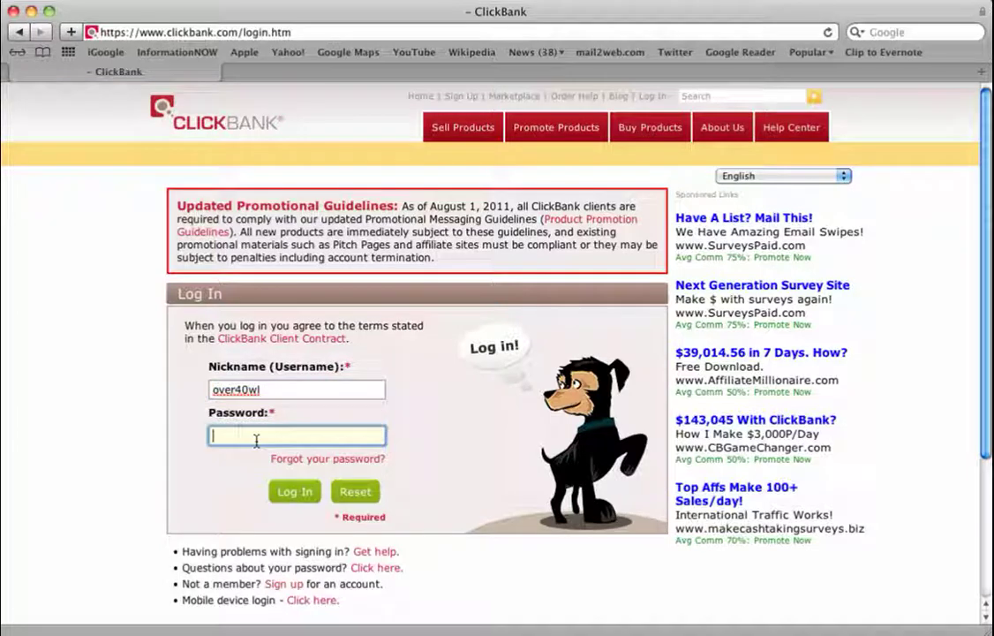
text(********)
click(294, 492)
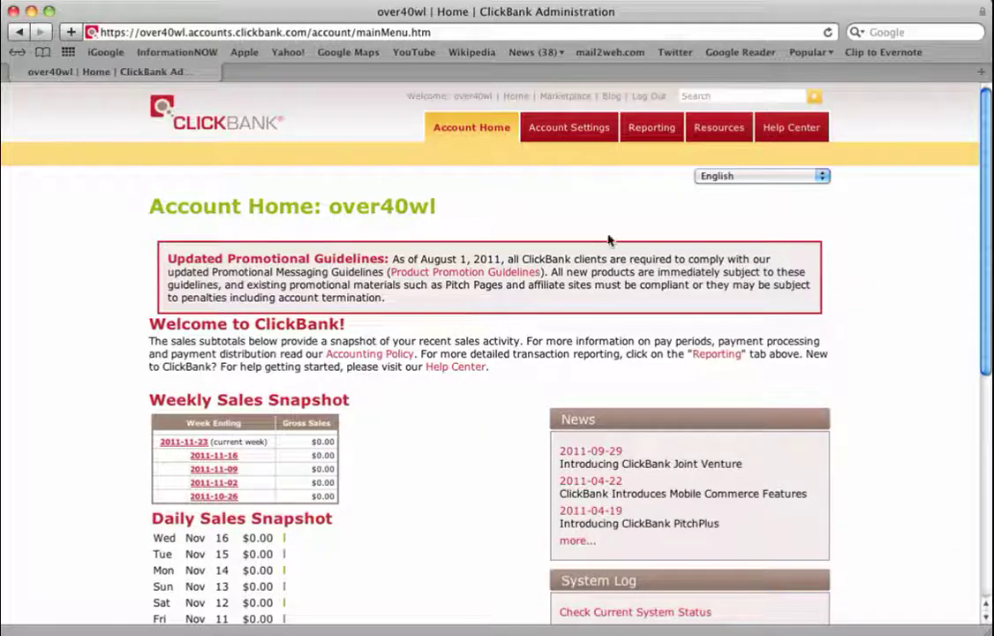
click(660, 129)
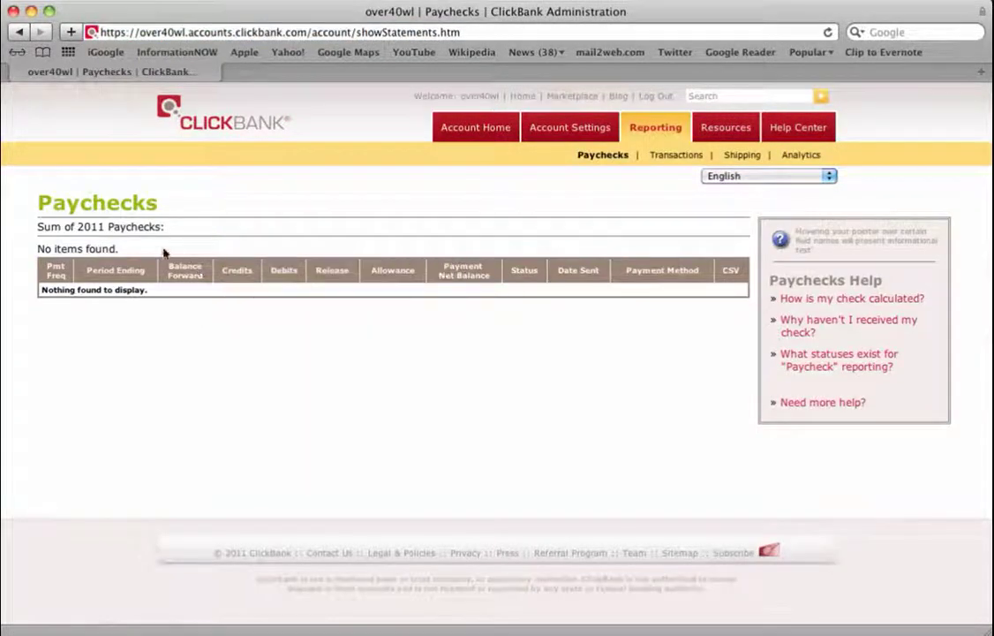
click(804, 156)
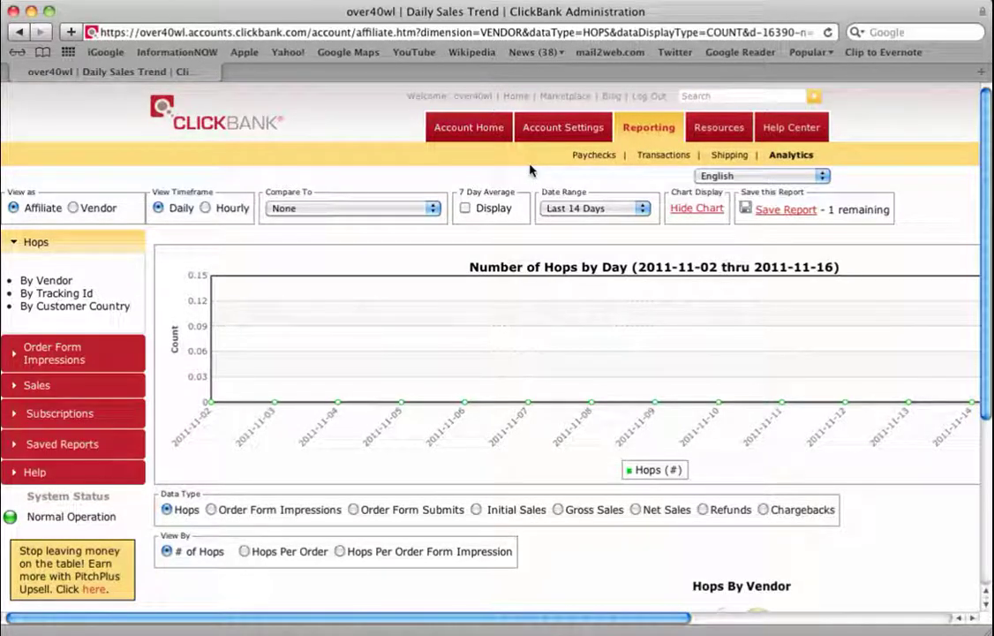
click(472, 129)
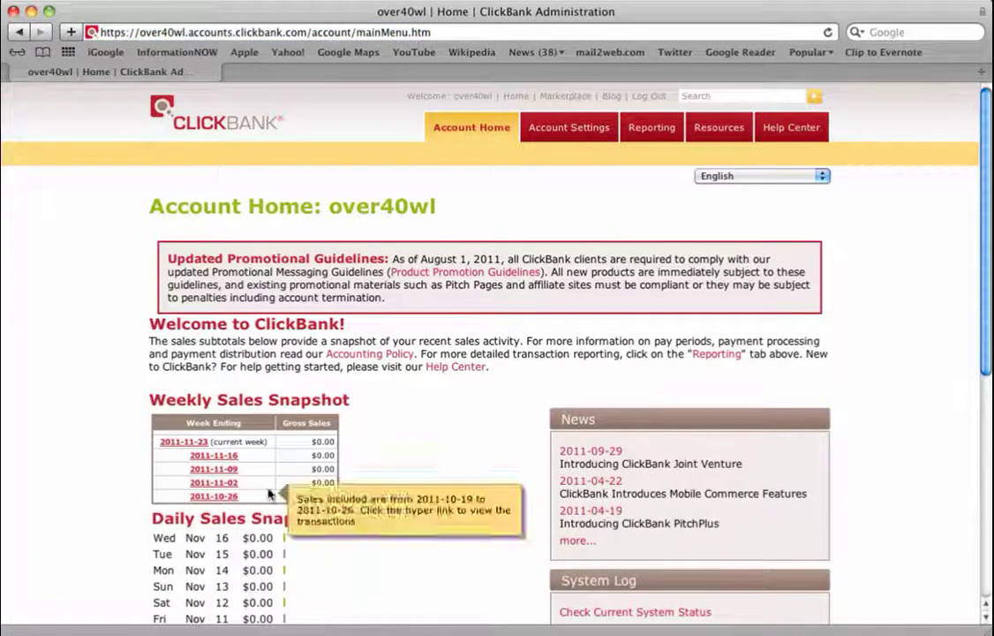